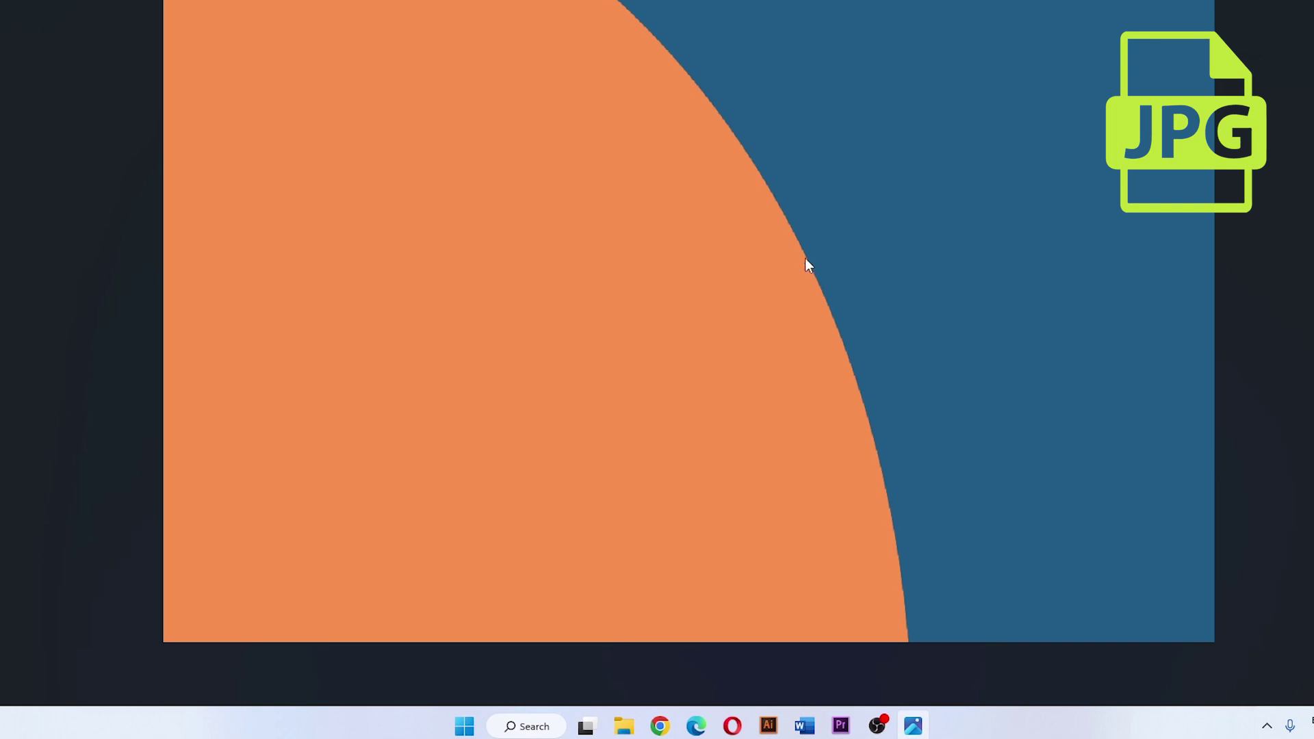
Zoom into the curved edge of the JPEG image to examine its pixelation
{"action": "scroll", "coordinate": [805, 260], "scroll_direction": "up", "scroll_amount": 3}
{"action": "scroll", "coordinate": [807, 267], "scroll_direction": "up", "scroll_amount": 3}
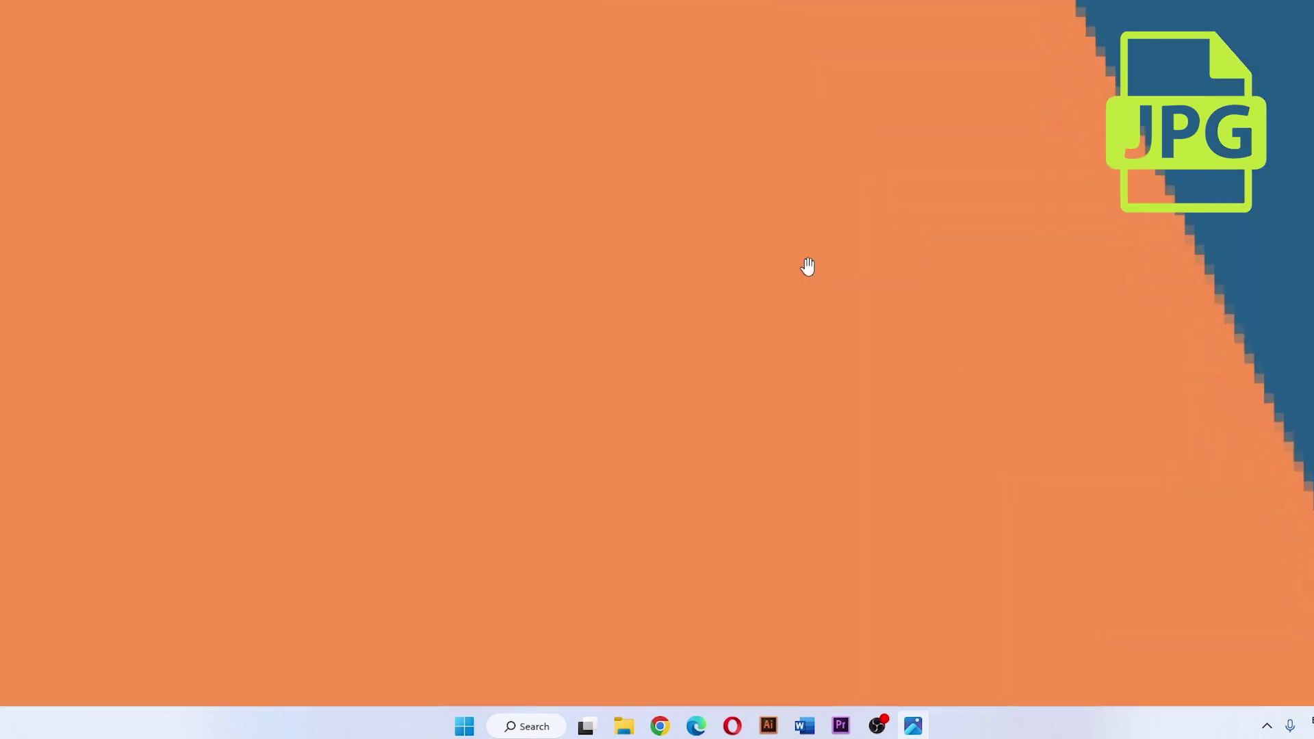
{"action": "left_click_drag", "start_coordinate": [807, 267], "coordinate": [693, 266]}
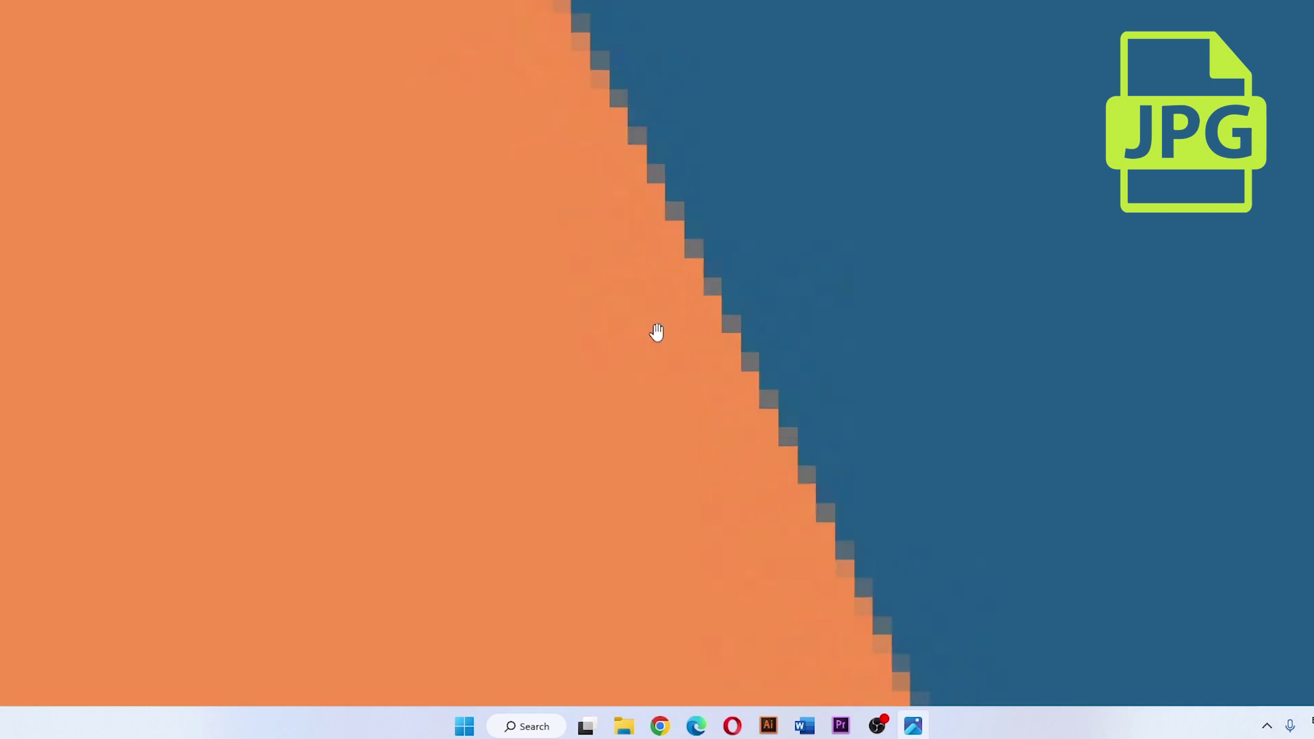
{"action": "scroll", "coordinate": [657, 332], "scroll_direction": "up", "scroll_amount": 3}
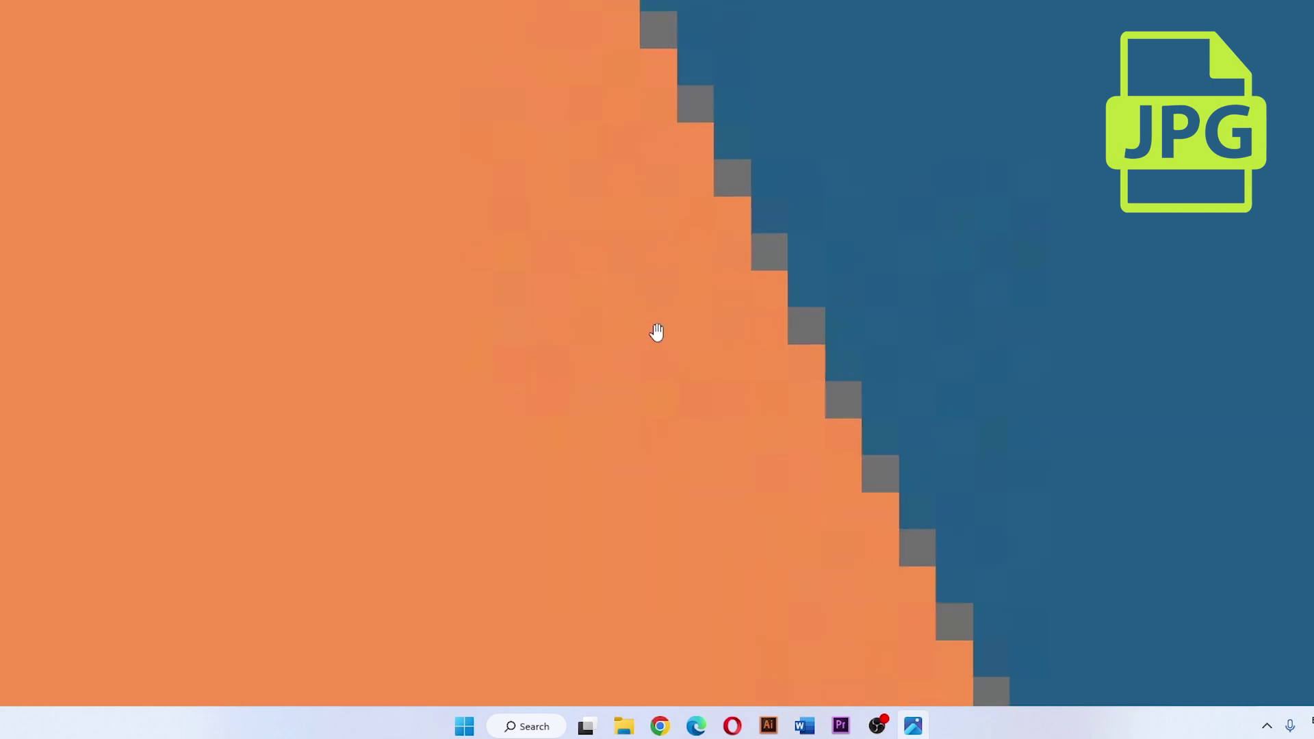
{"action": "scroll", "coordinate": [711, 186], "scroll_direction": "down", "scroll_amount": 2}
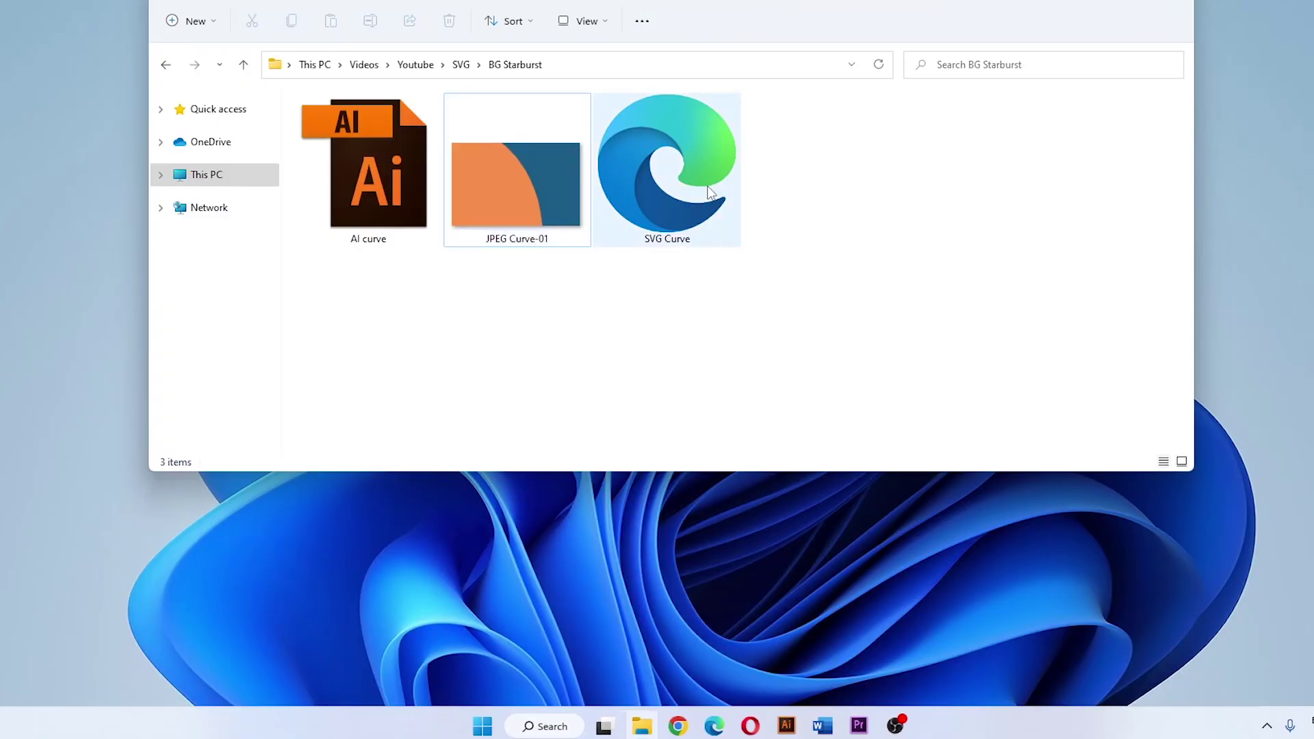
Open the SVG Curve file, examine its curved edge at high magnification, and close it
{"action": "double_click", "coordinate": [668, 158]}
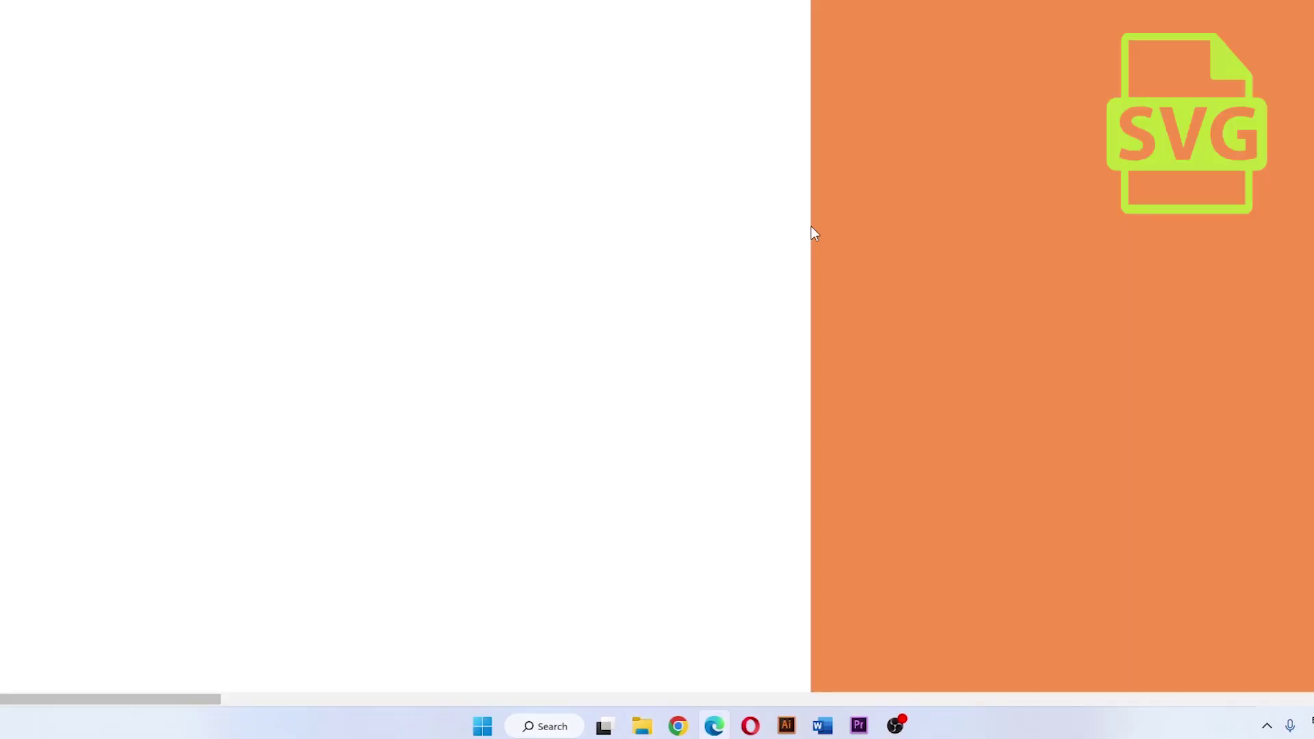
{"action": "key", "text": "ctrl+0"}
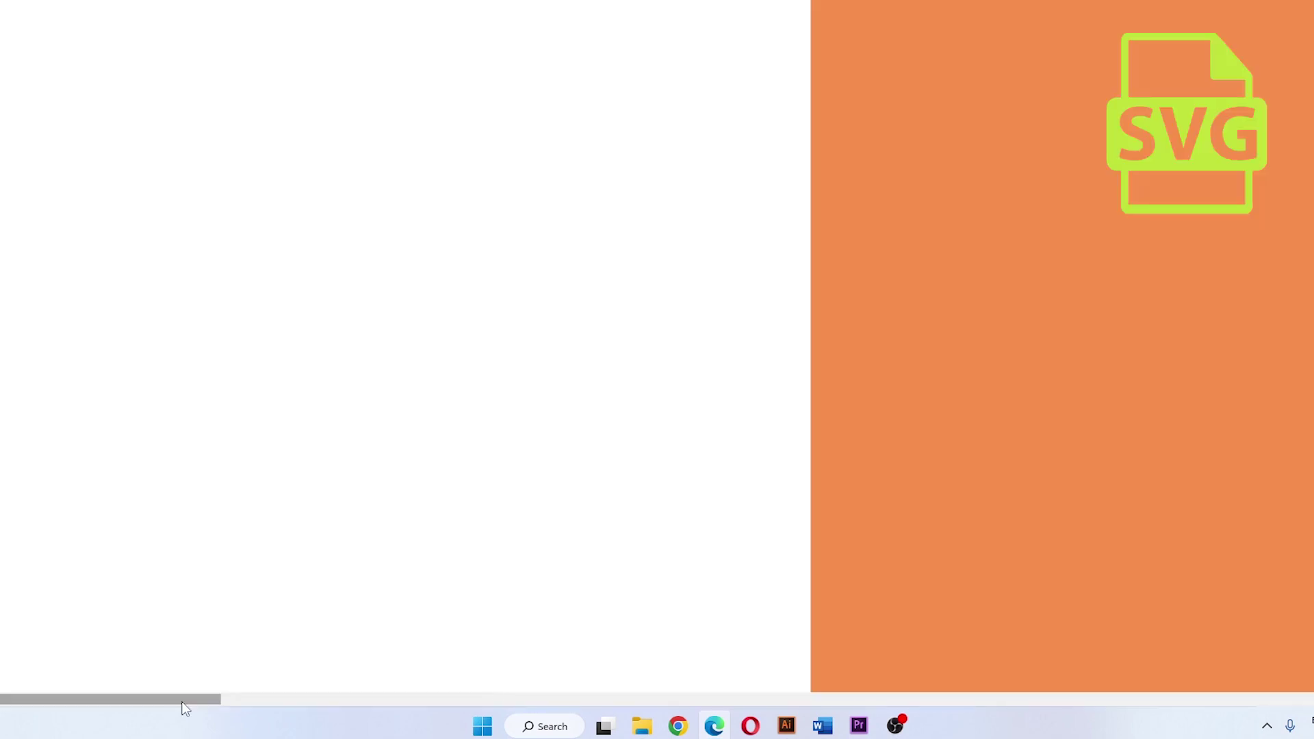
{"action": "left_click_drag", "start_coordinate": [184, 700], "coordinate": [809, 675]}
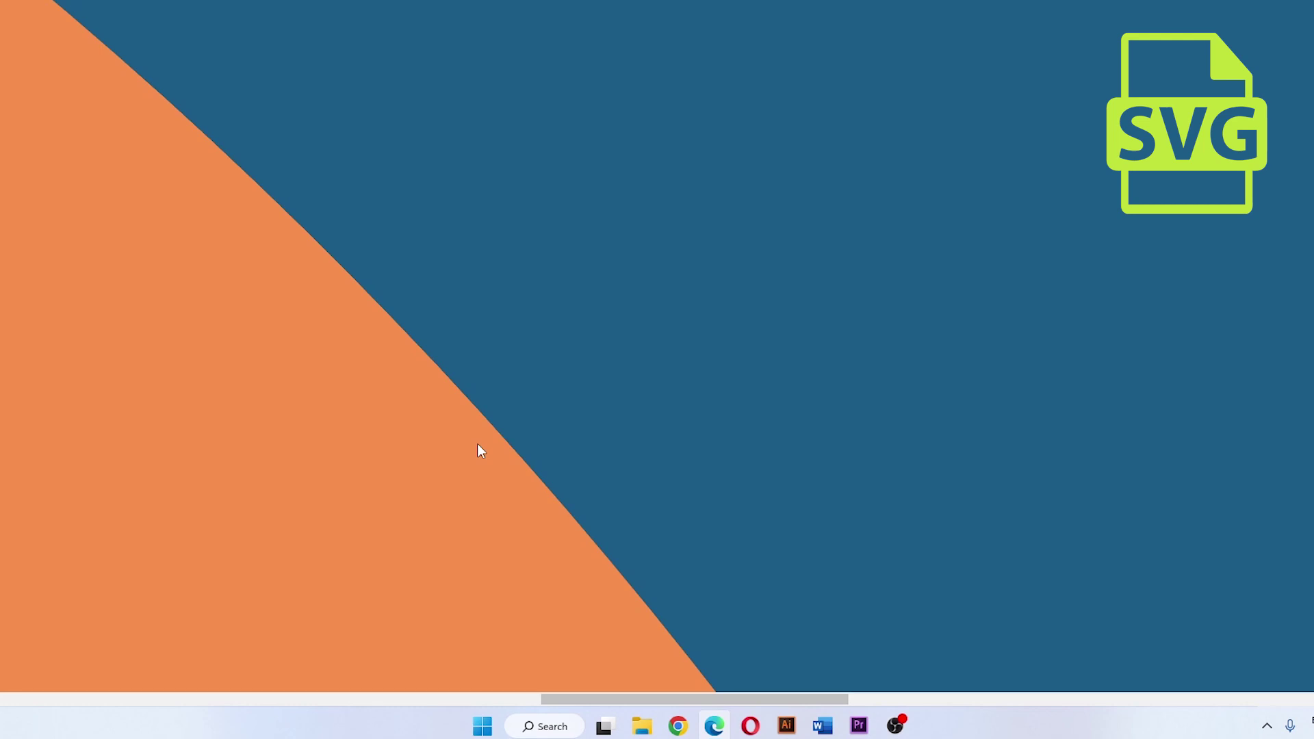
{"action": "key", "text": "alt+F4"}
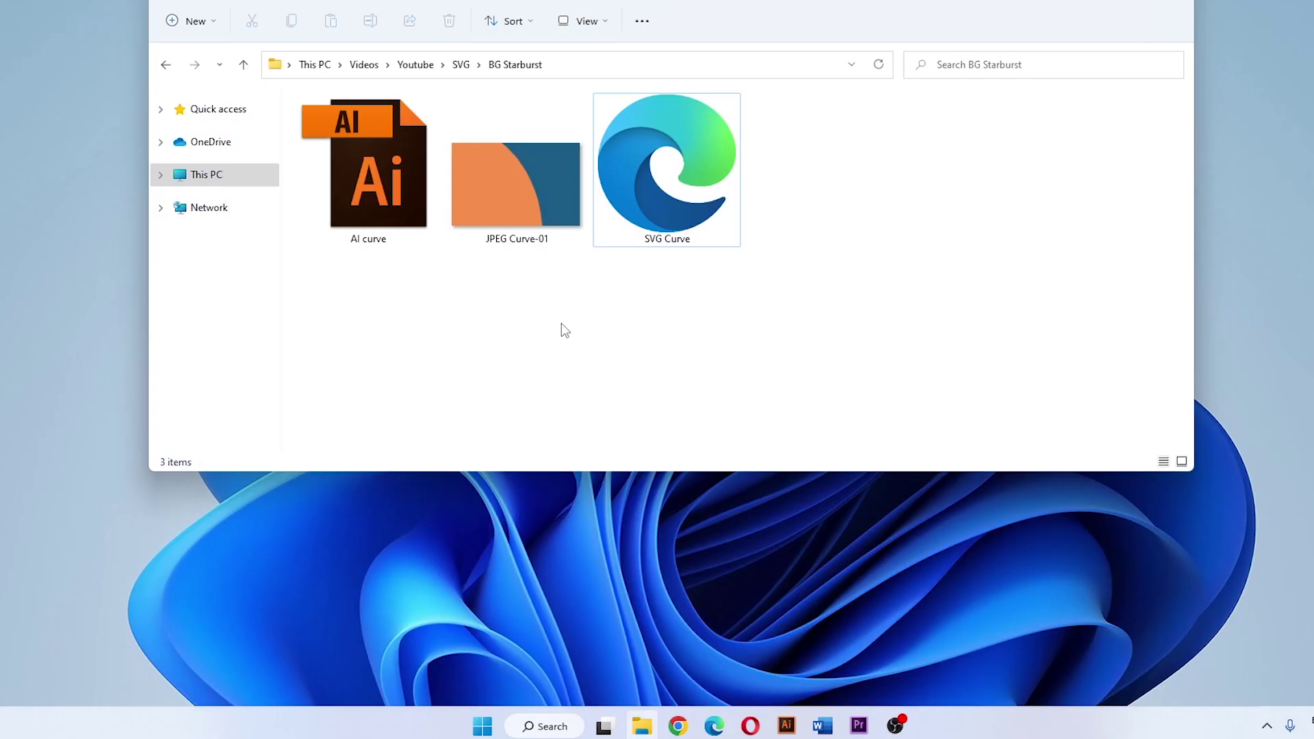
Compare the file sizes of JPEG Curve-01 and SVG Curve in the BG Starburst folder
{"action": "left_click", "coordinate": [542, 212]}
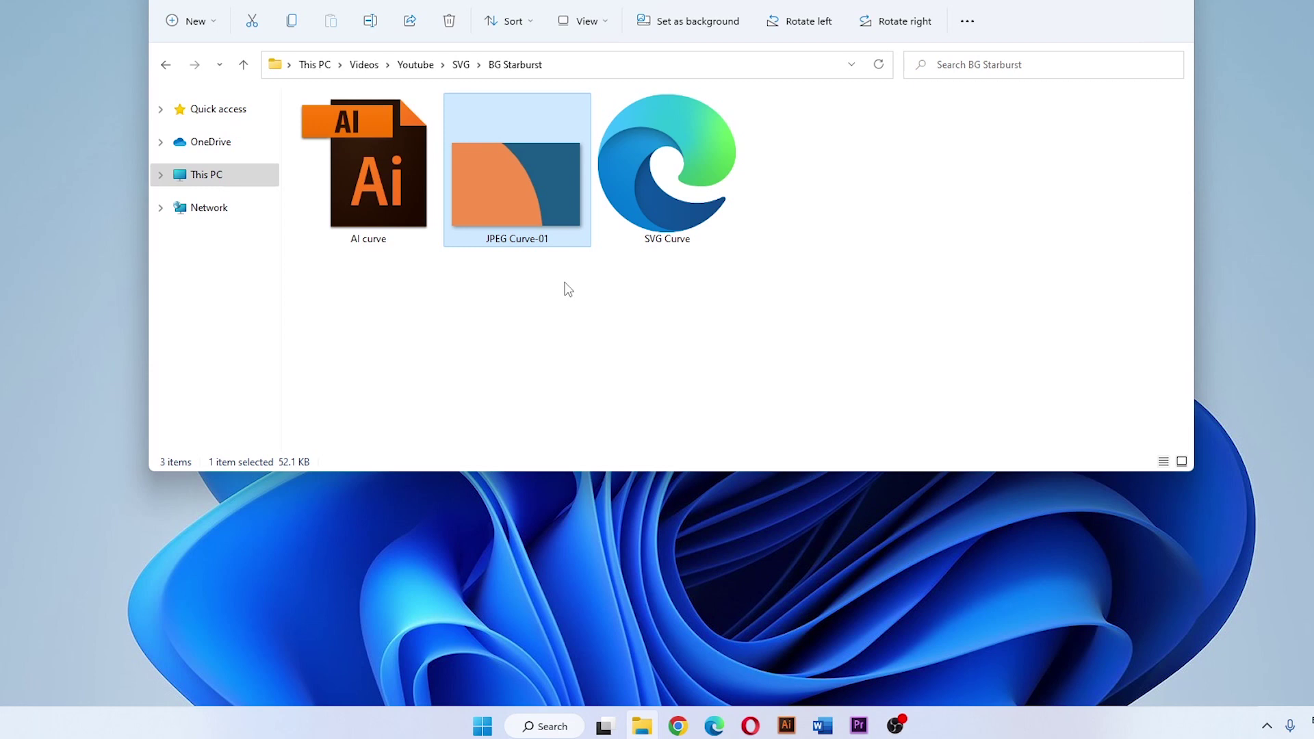
{"action": "left_click", "coordinate": [611, 174]}
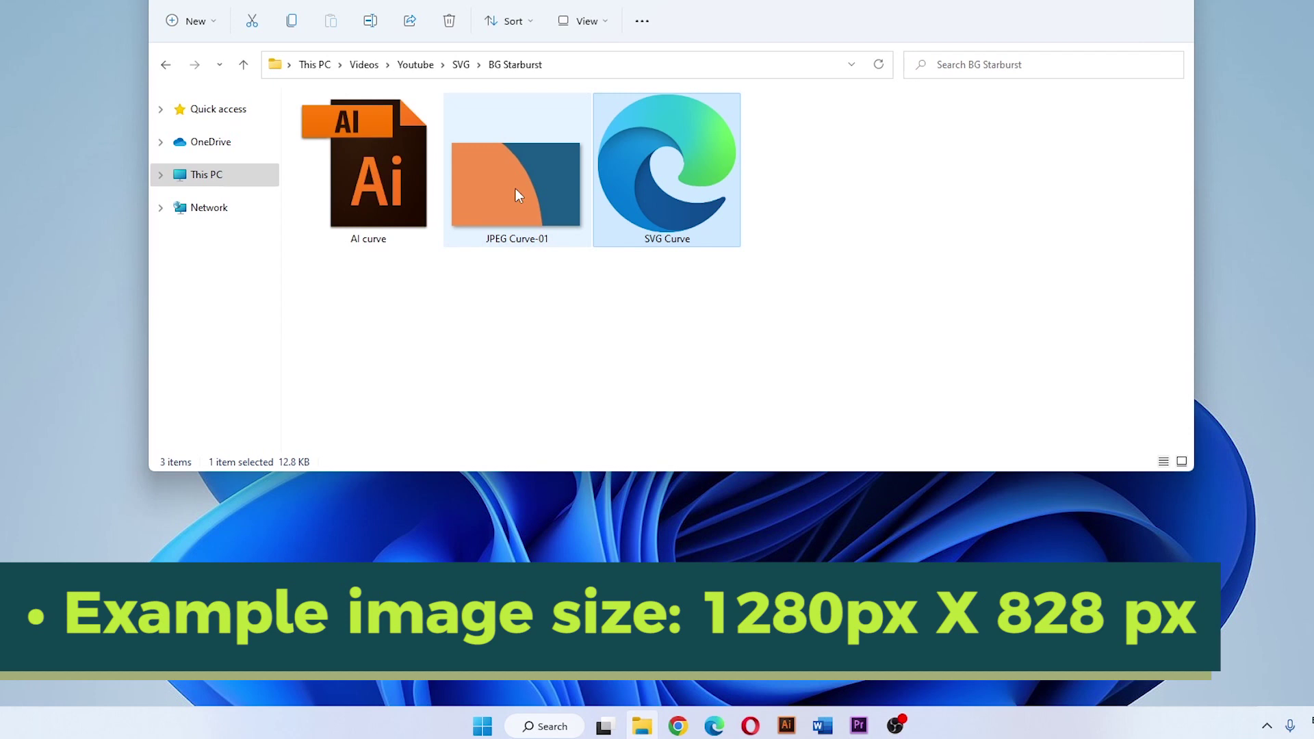
{"action": "left_click", "coordinate": [515, 195]}
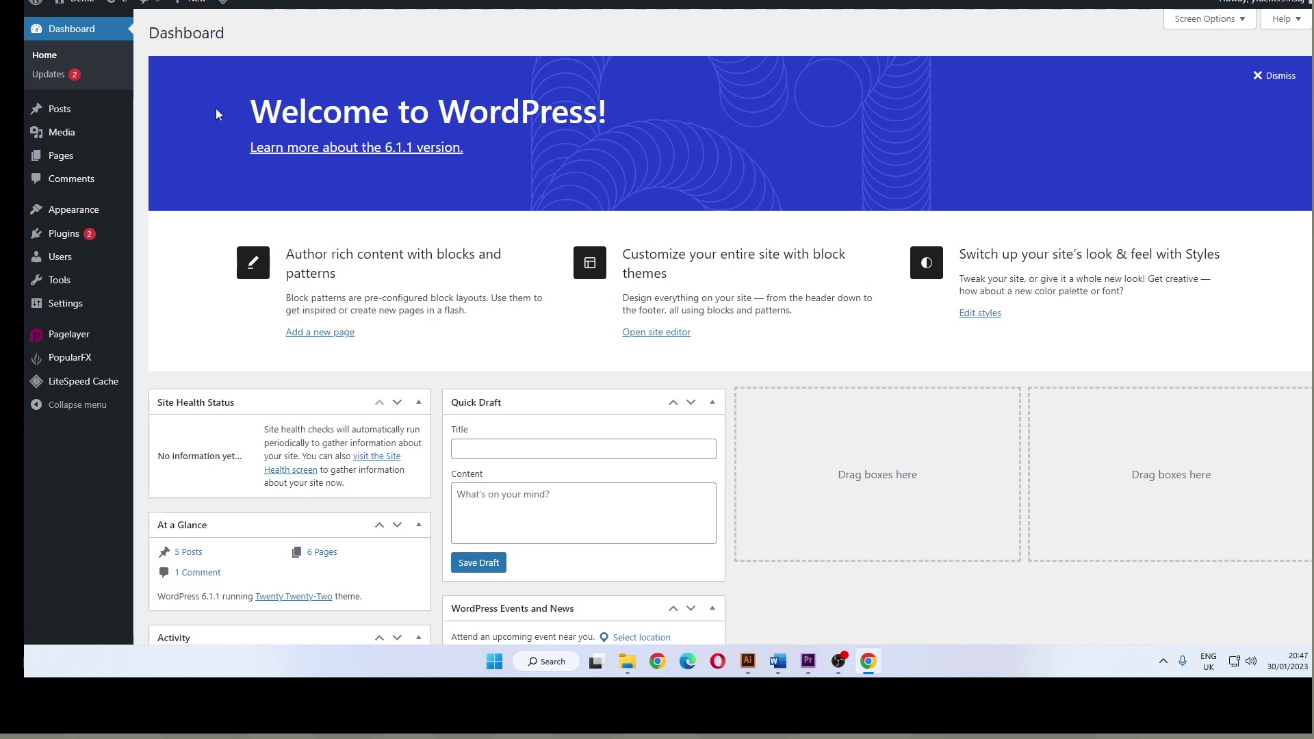
Check in the WordPress Media Library's upload dialog which curve files can be selected, and cancel without uploading
{"action": "mouse_move", "coordinate": [67, 135]}
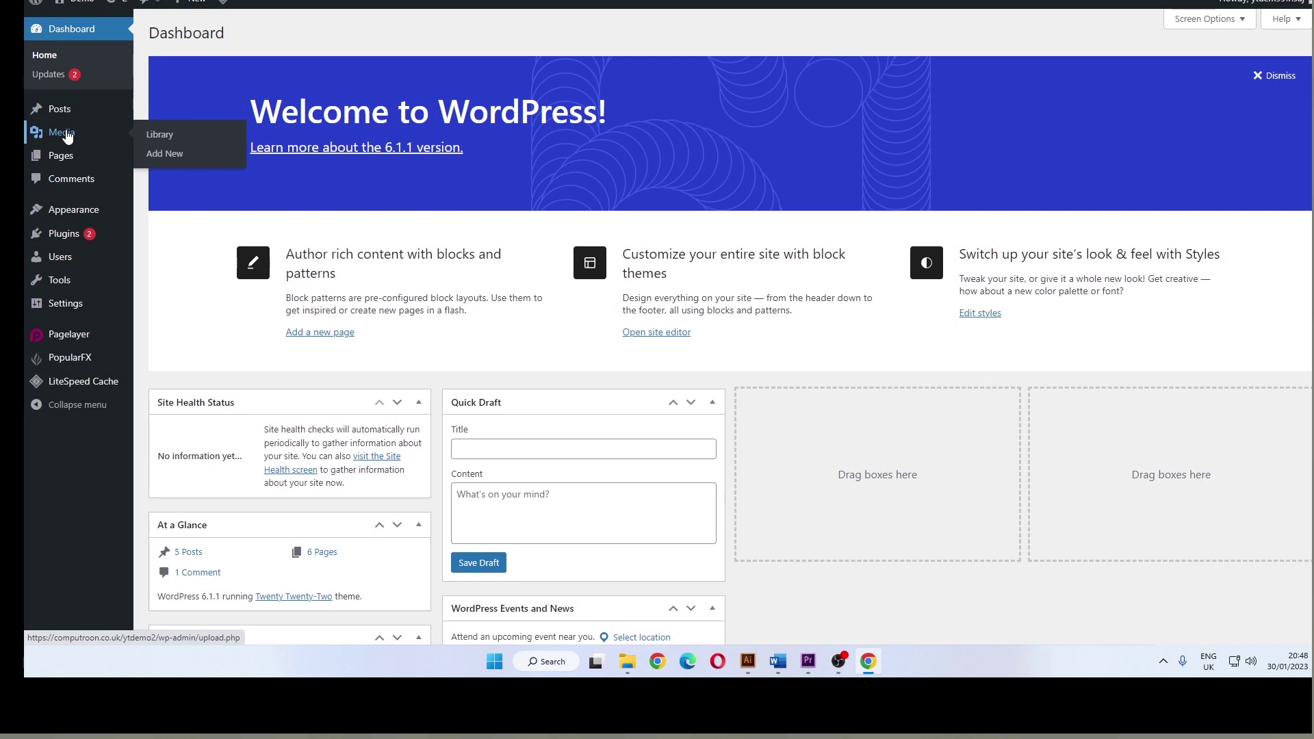
{"action": "left_click", "coordinate": [66, 135]}
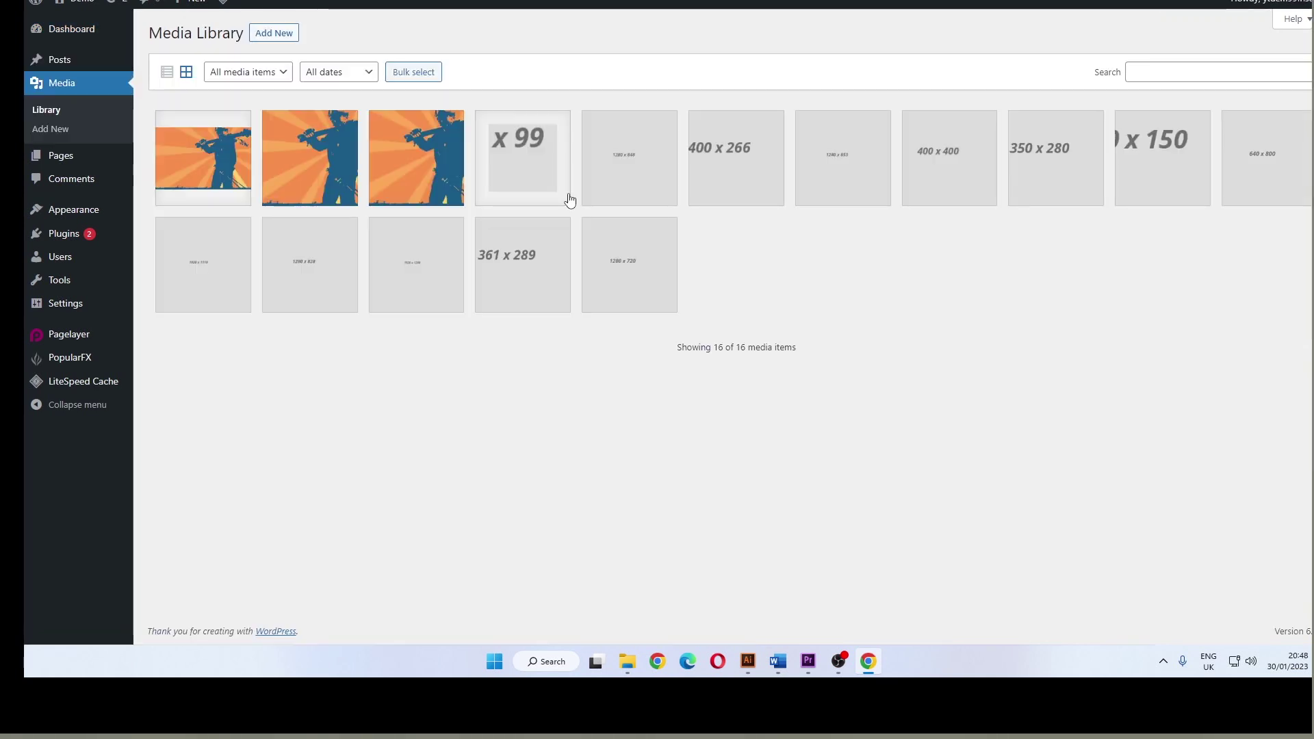
{"action": "left_click", "coordinate": [274, 34]}
{"action": "left_click", "coordinate": [745, 142]}
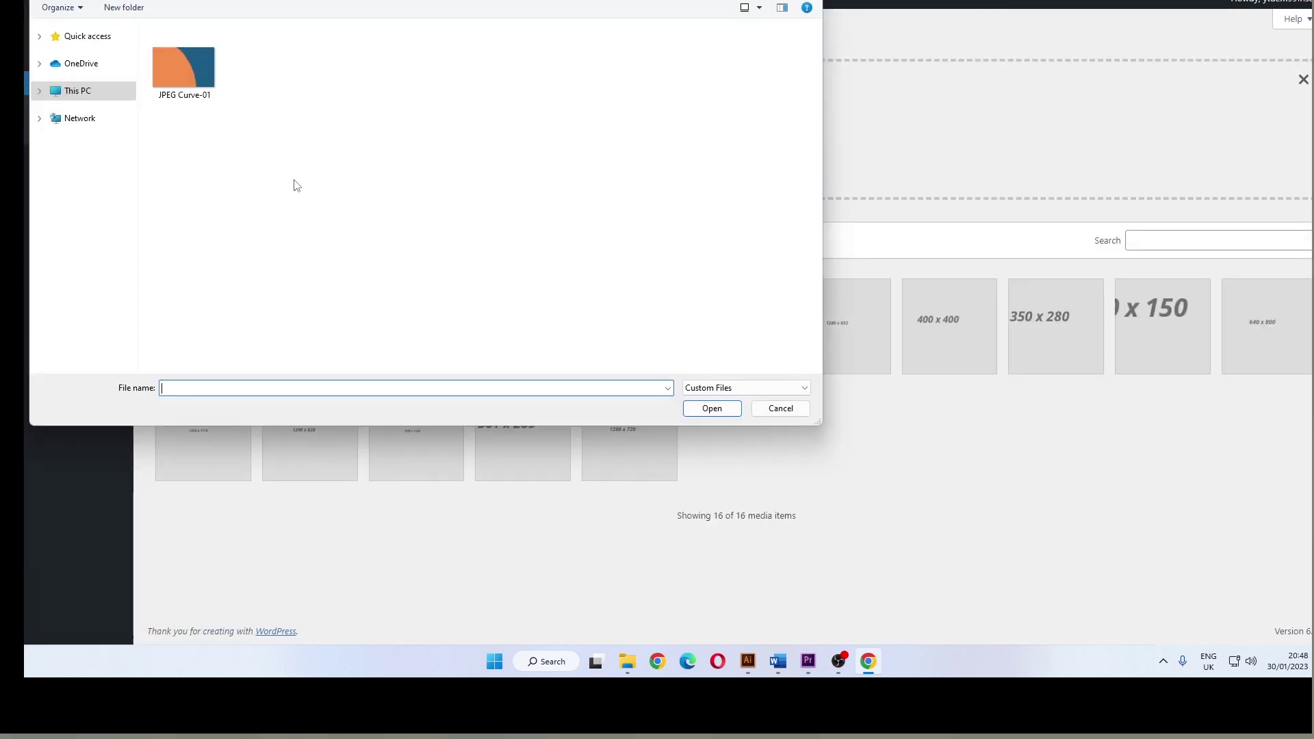
{"action": "left_click", "coordinate": [203, 83]}
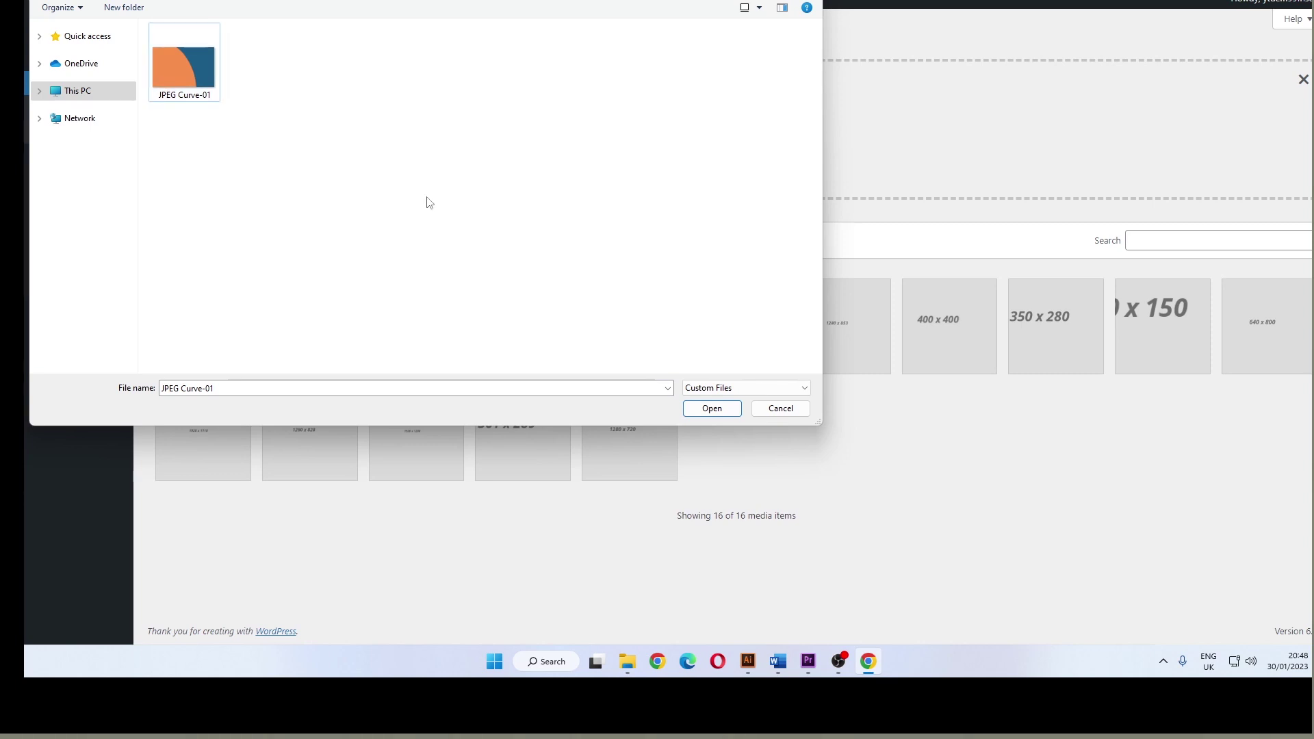
{"action": "key", "text": "Escape"}
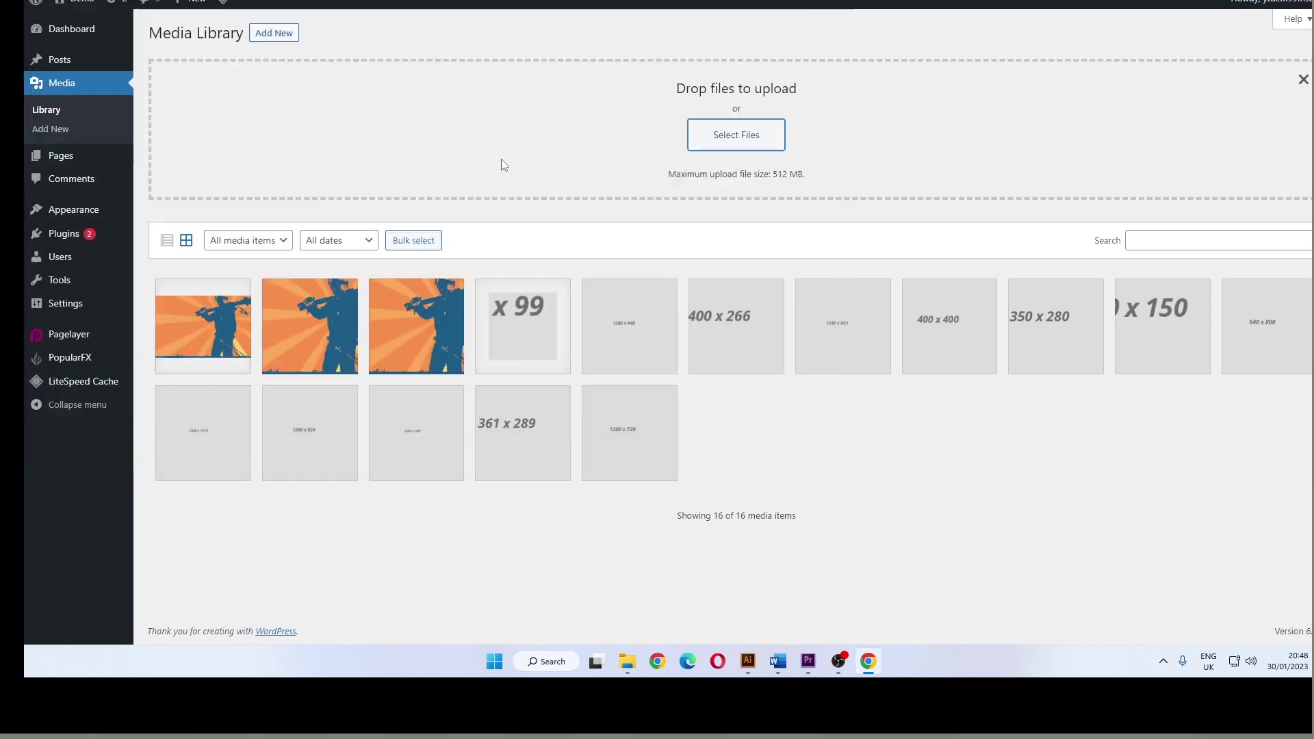
Search the WordPress plugin directory for "svg support", and install and activate the SVG Support plugin
{"action": "left_click", "coordinate": [70, 241]}
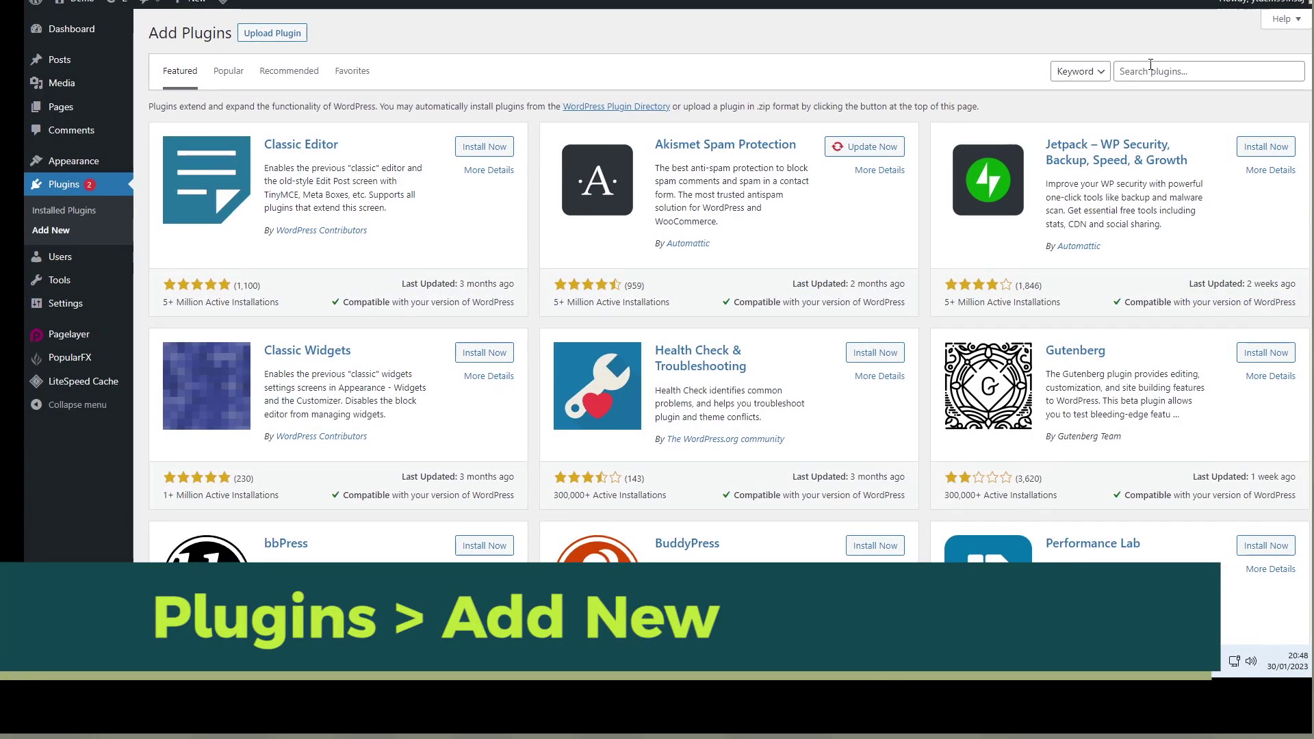
{"action": "left_click", "coordinate": [1150, 65]}
{"action": "type", "text": "svg"}
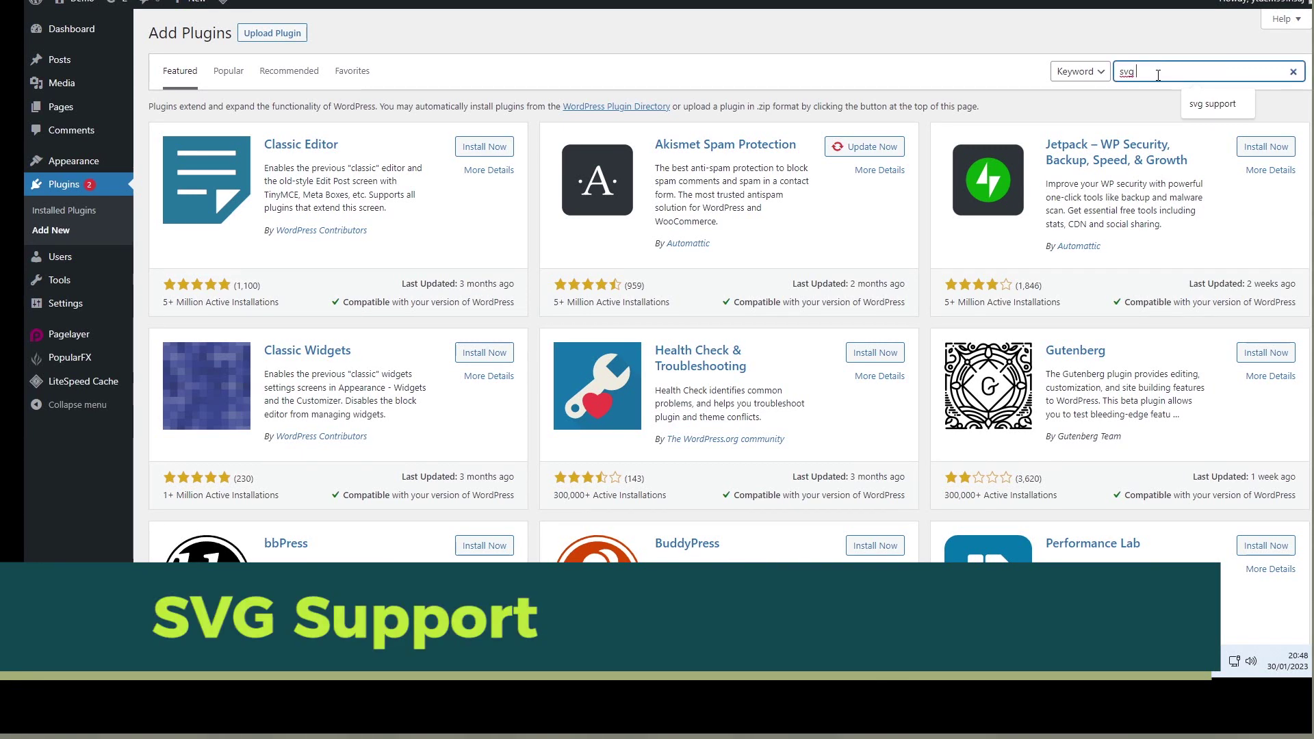
{"action": "type", "text": " support"}
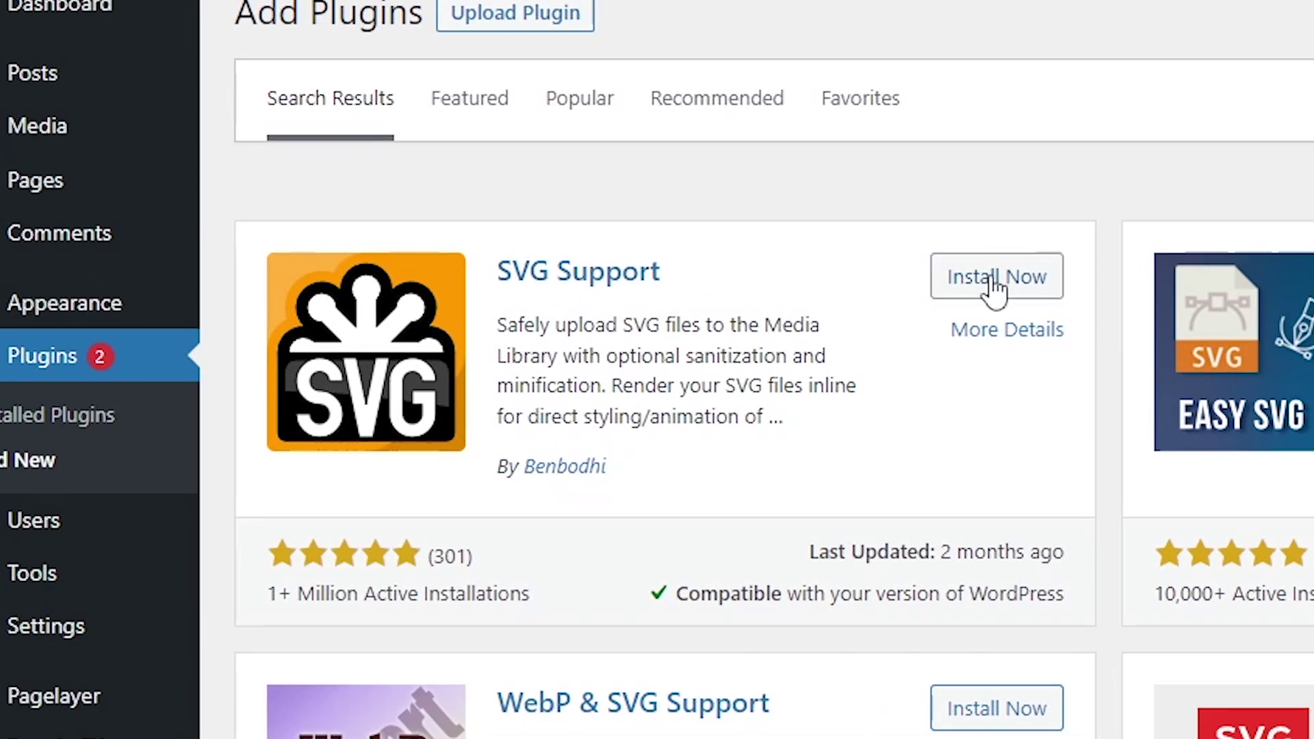
{"action": "left_click", "coordinate": [992, 286]}
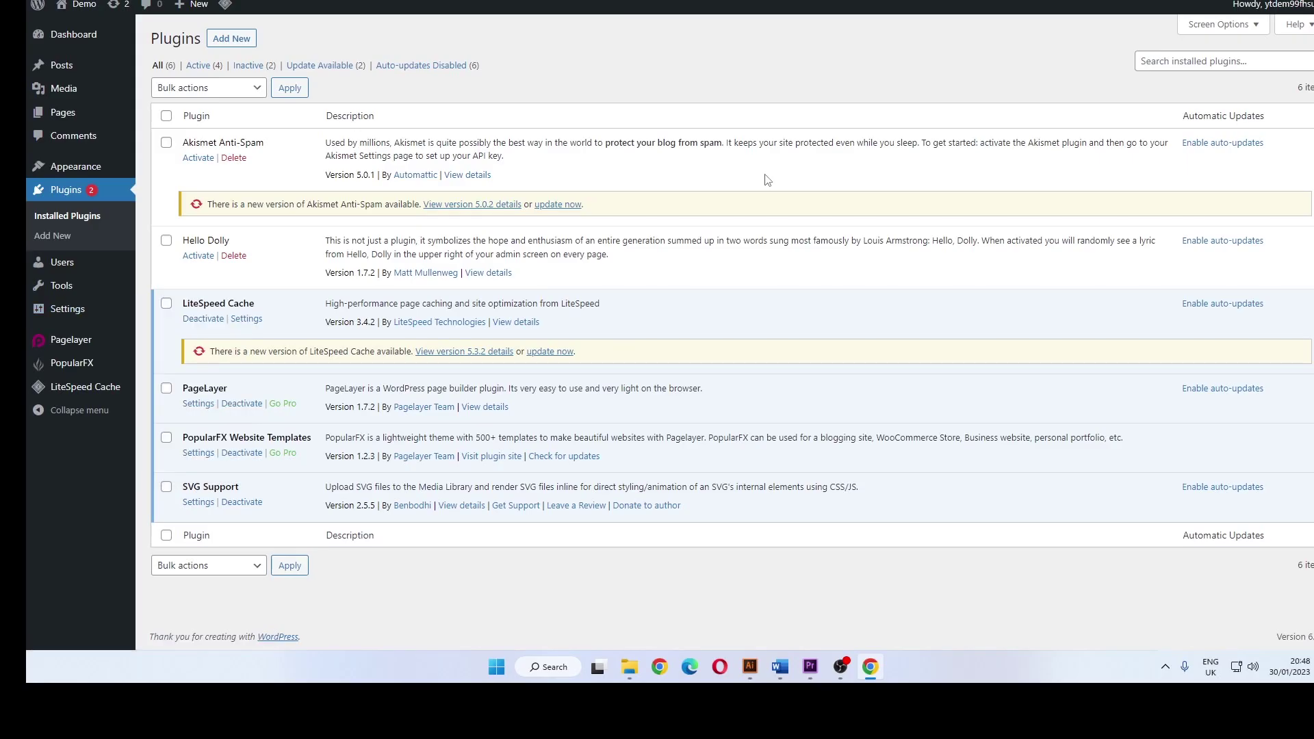
Review the SVG Support plugin's settings, including upload restrictions and sanitization, and save them
{"action": "mouse_move", "coordinate": [67, 308]}
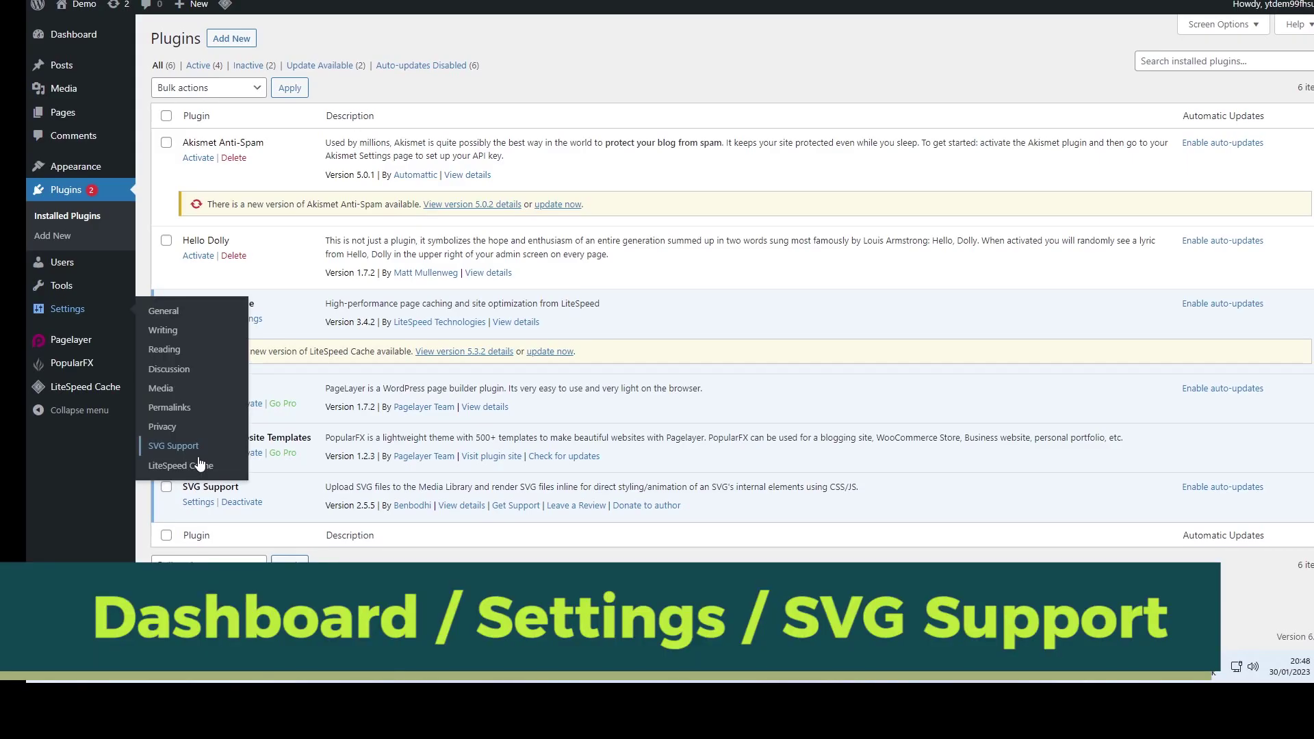
{"action": "left_click", "coordinate": [198, 455]}
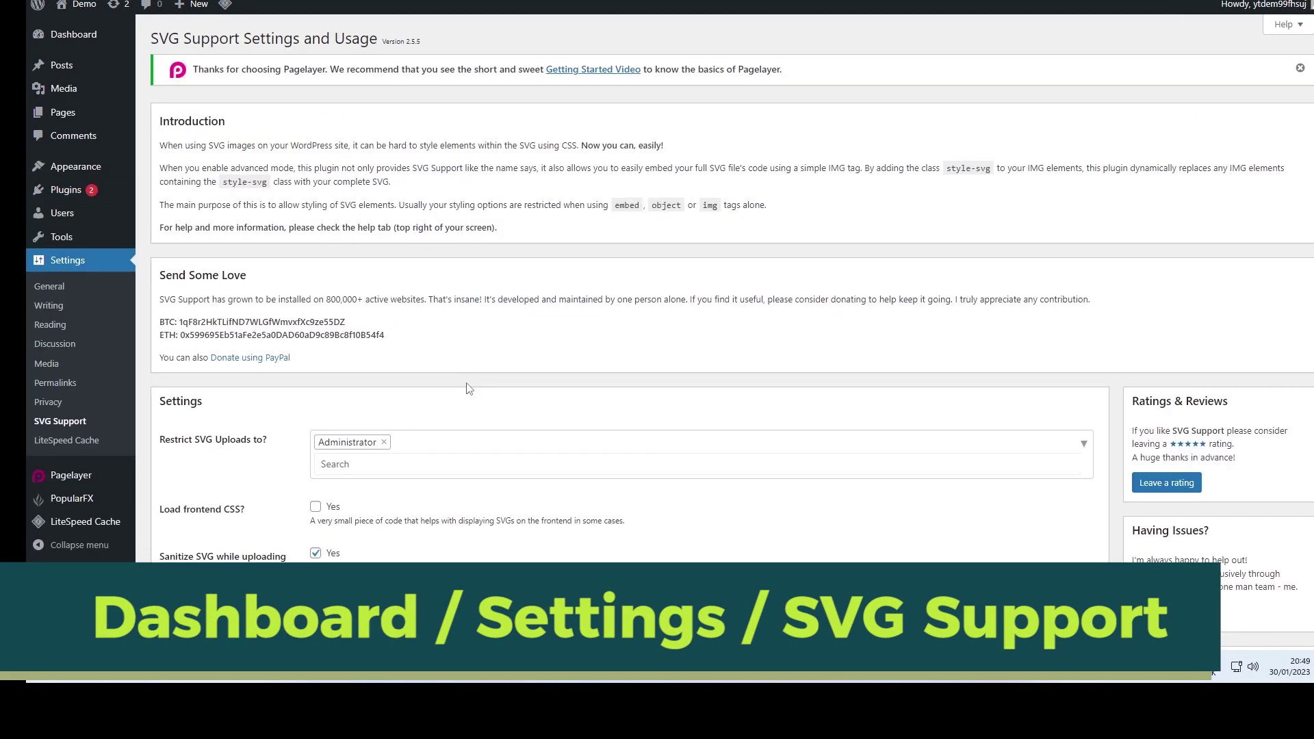
{"action": "scroll", "coordinate": [426, 375], "scroll_direction": "down", "scroll_amount": 1}
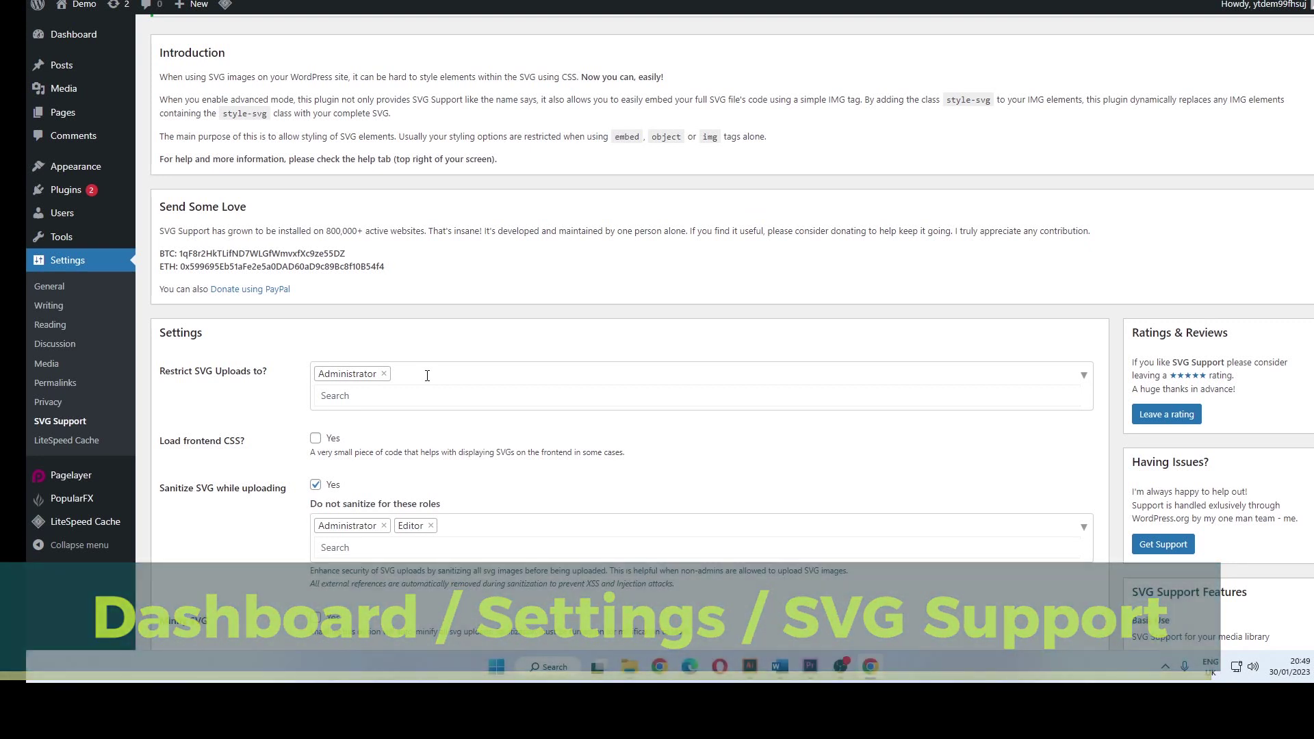
{"action": "scroll", "coordinate": [427, 376], "scroll_direction": "down", "scroll_amount": 1}
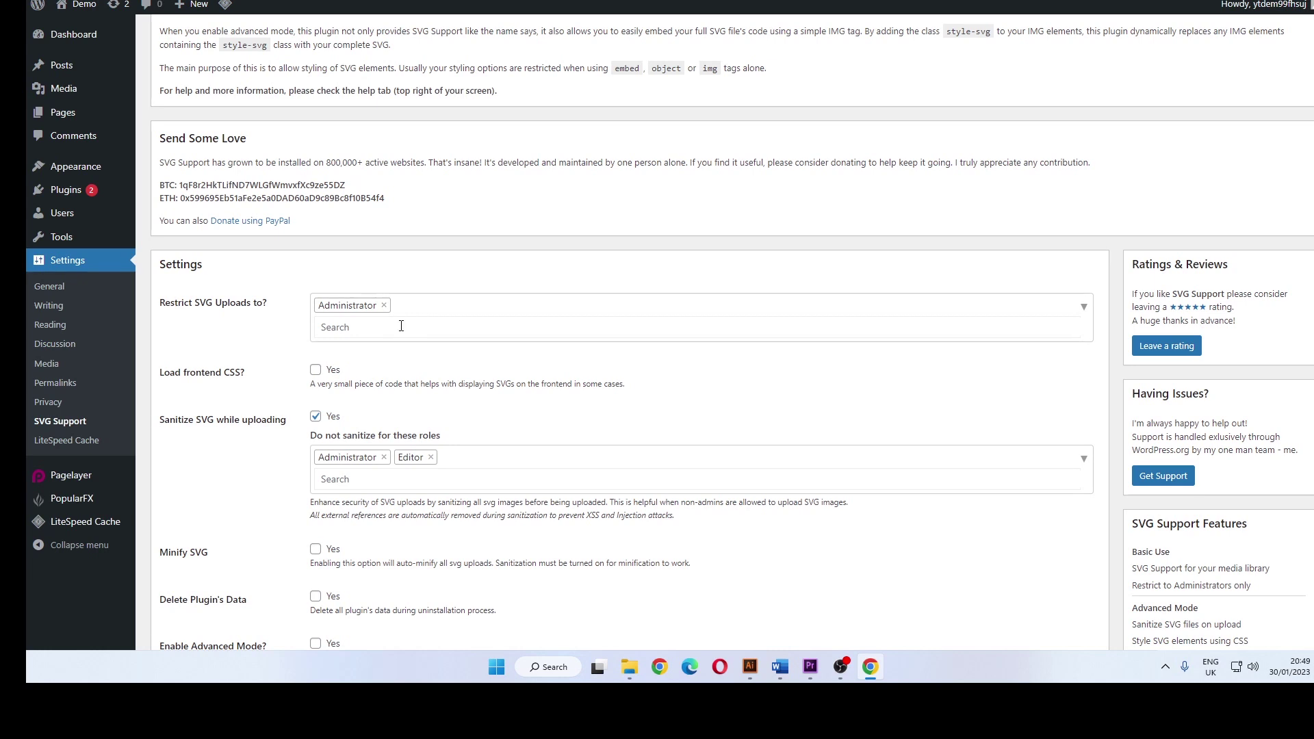
{"action": "scroll", "coordinate": [401, 326], "scroll_direction": "down", "scroll_amount": 1}
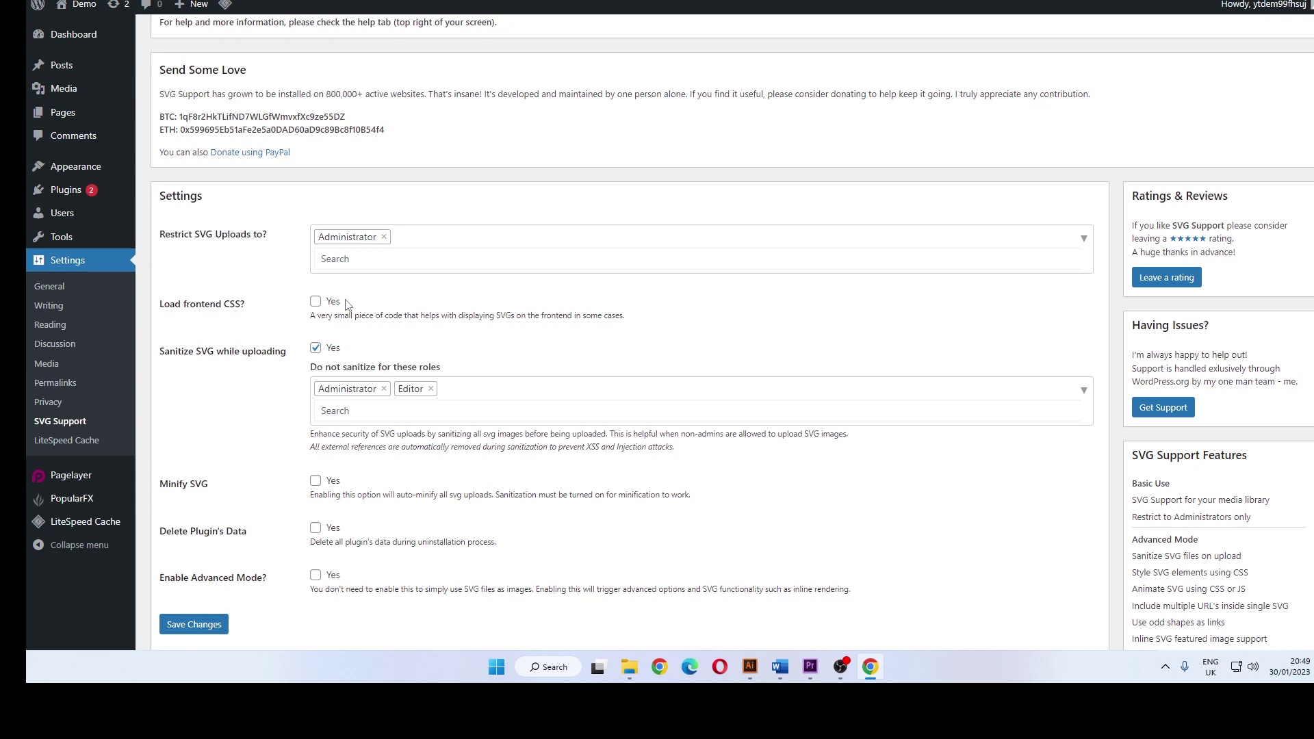
{"action": "left_click", "coordinate": [189, 619]}
Upload the SVG Curve file from the computer to the Media Library
{"action": "mouse_move", "coordinate": [75, 93]}
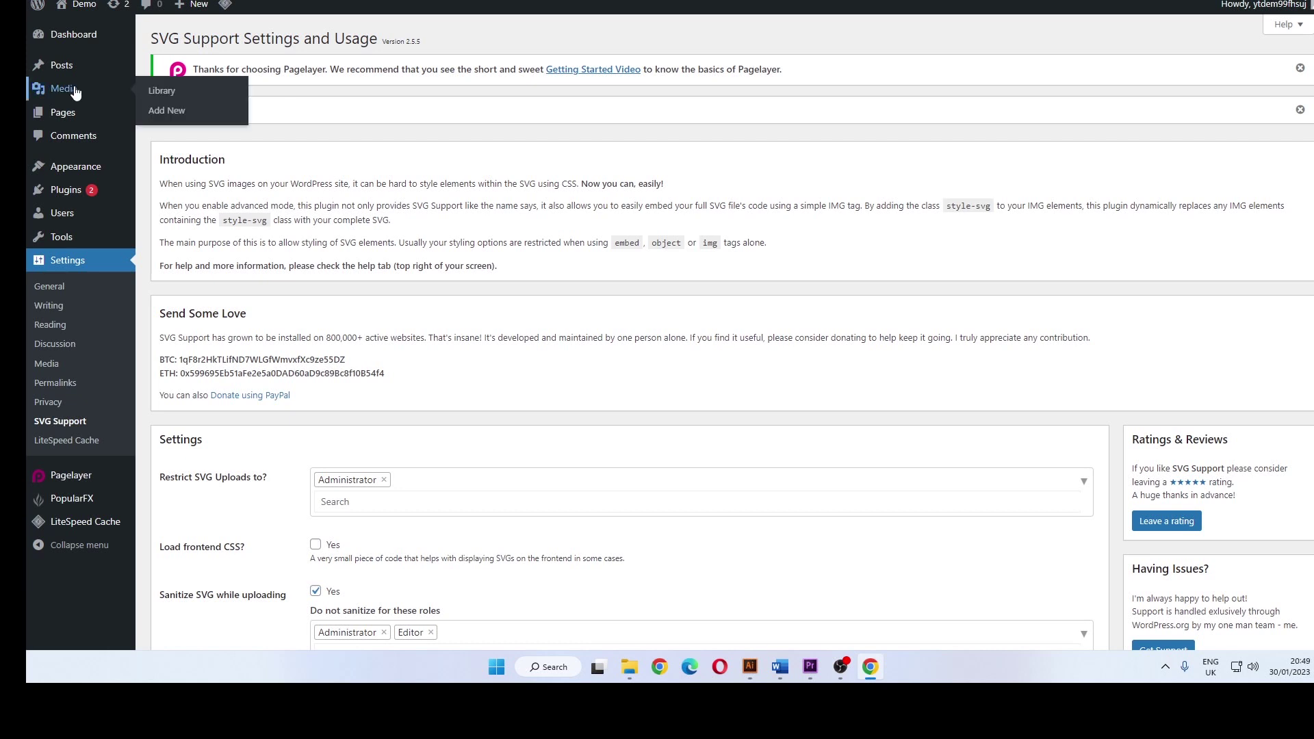
{"action": "left_click", "coordinate": [75, 92]}
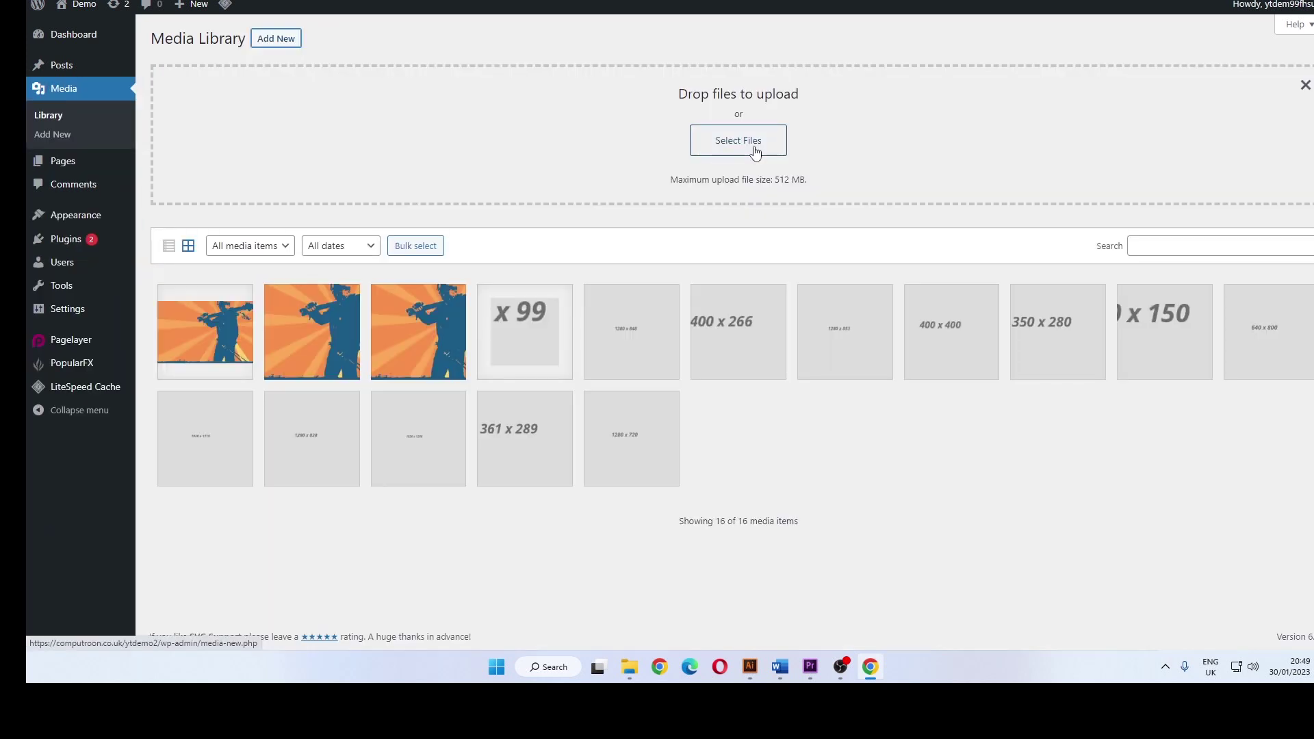
{"action": "left_click", "coordinate": [755, 152]}
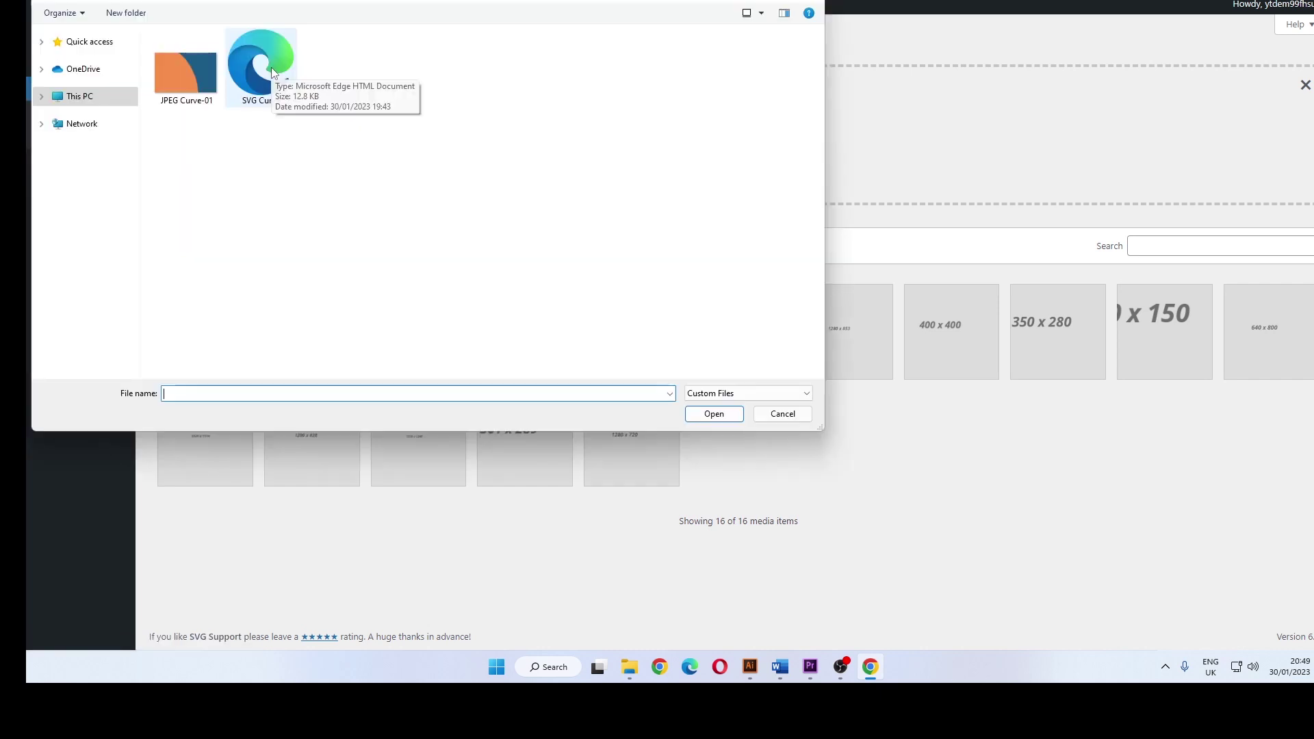
{"action": "double_click", "coordinate": [271, 67]}
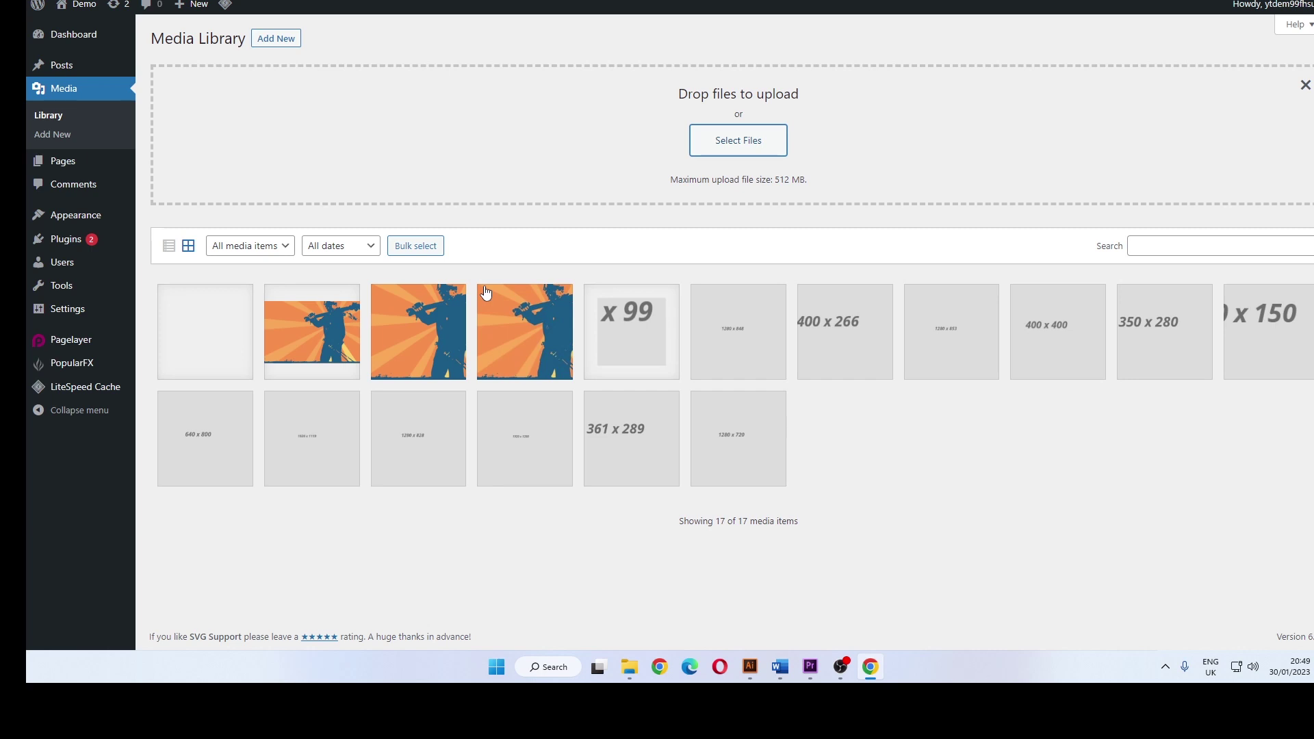
{"action": "left_click", "coordinate": [485, 293]}
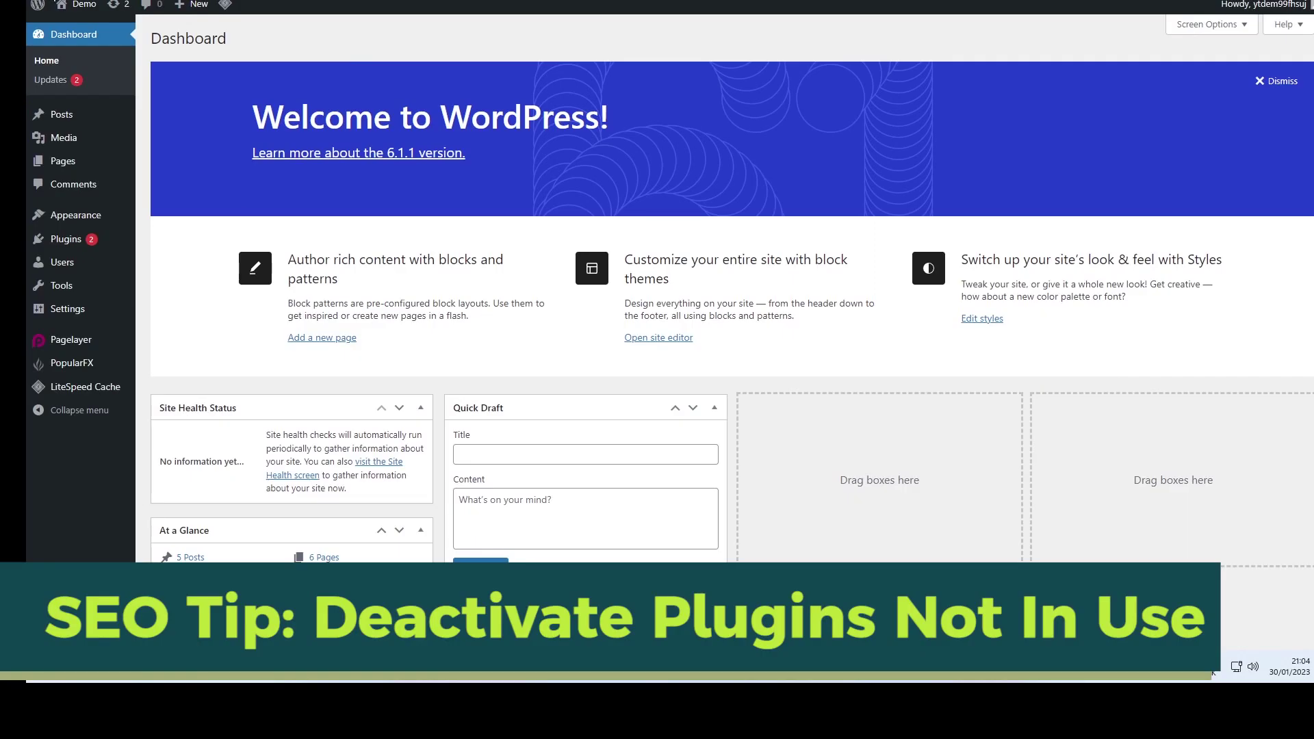
Deactivate the SVG Support plugin in the list of installed plugins
{"action": "mouse_move", "coordinate": [44, 244]}
{"action": "left_click", "coordinate": [53, 241]}
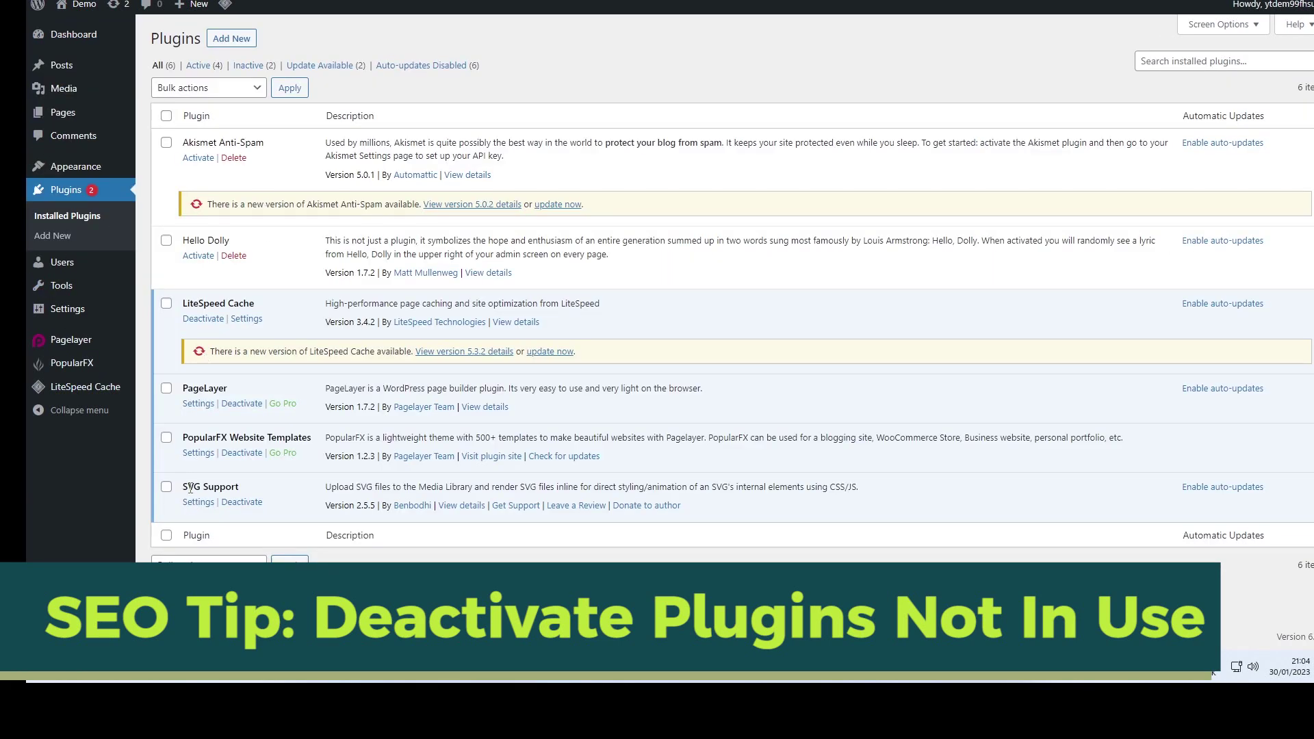
{"action": "left_click", "coordinate": [241, 502]}
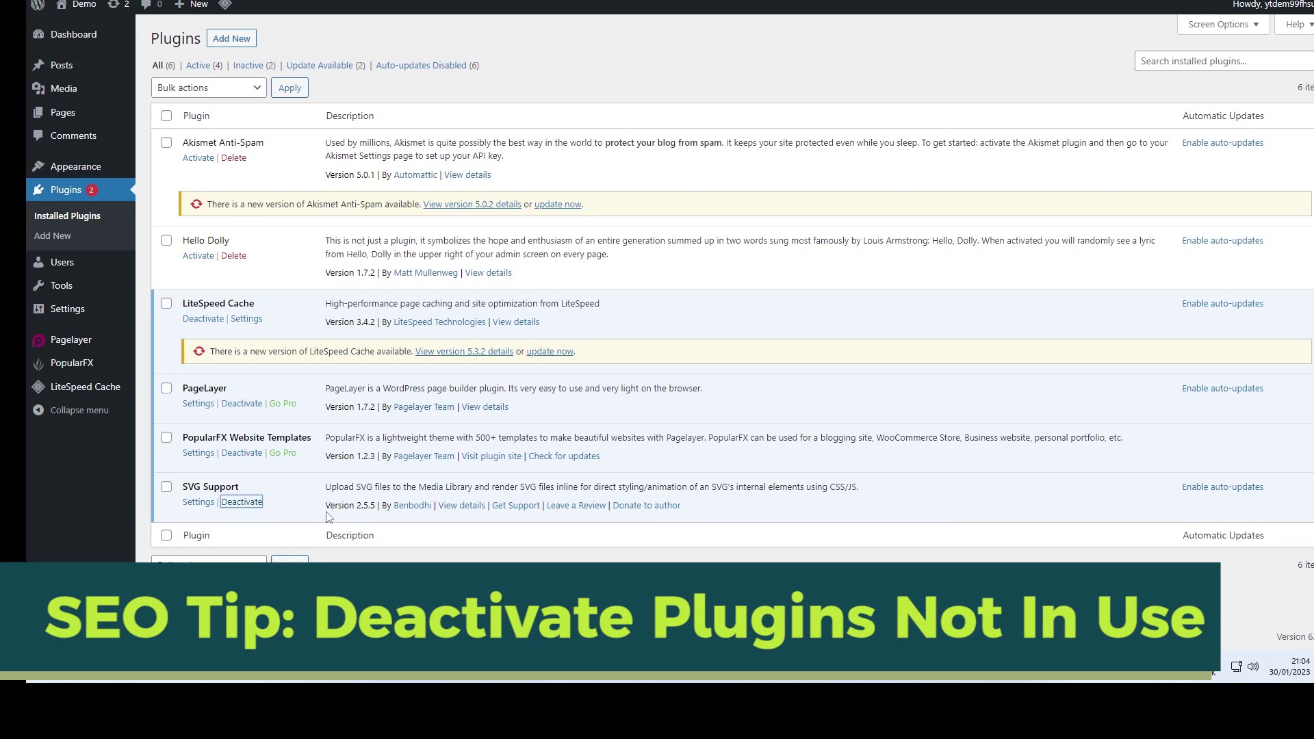